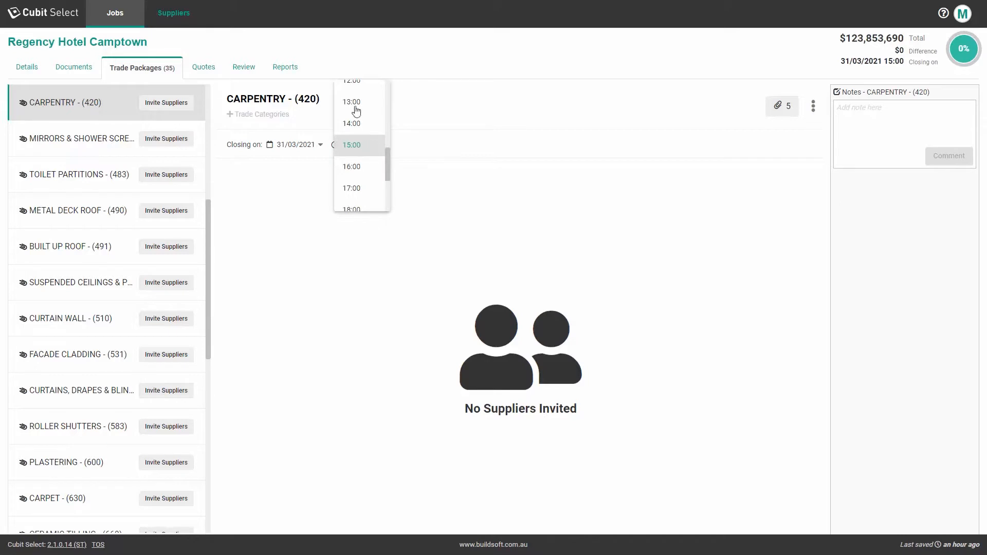
Step: Change the CARPENTRY - (420) closing to 12:00 on 06/04/2021
left_click(353, 86)
left_click(321, 146)
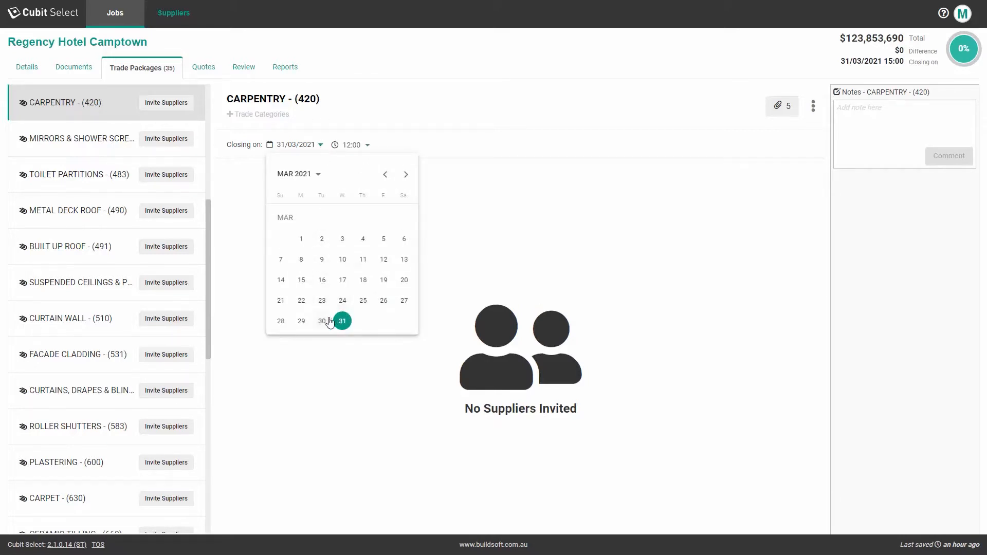
left_click(405, 174)
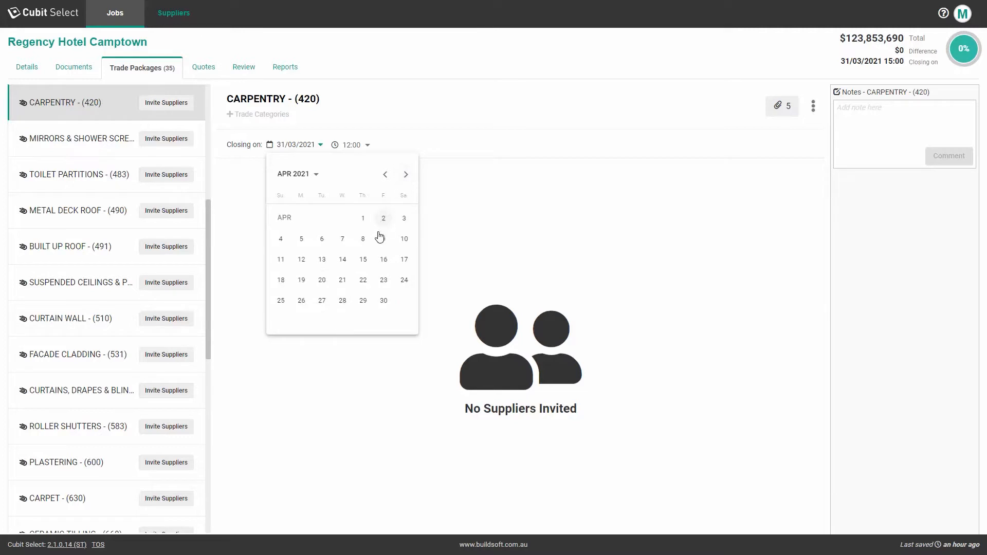
left_click(324, 242)
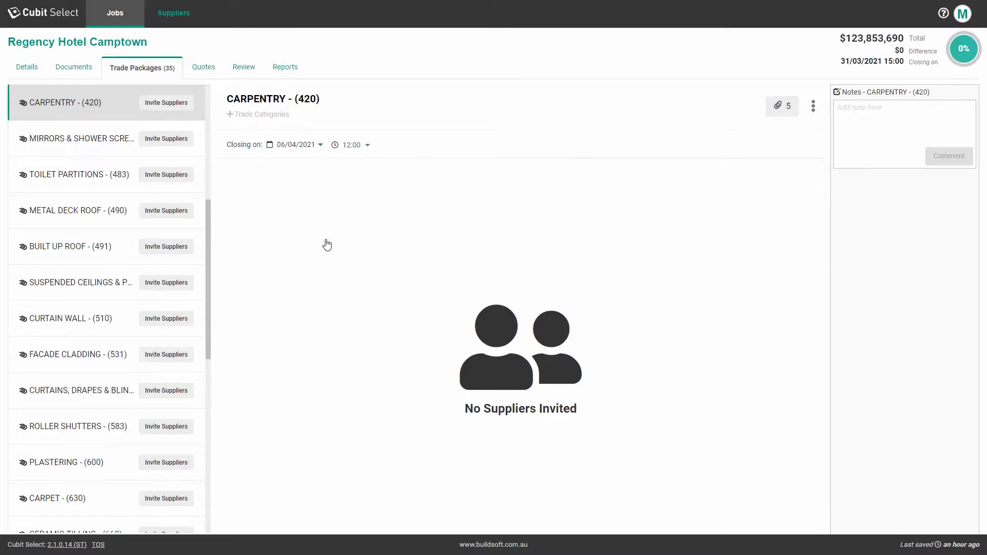
left_click(33, 73)
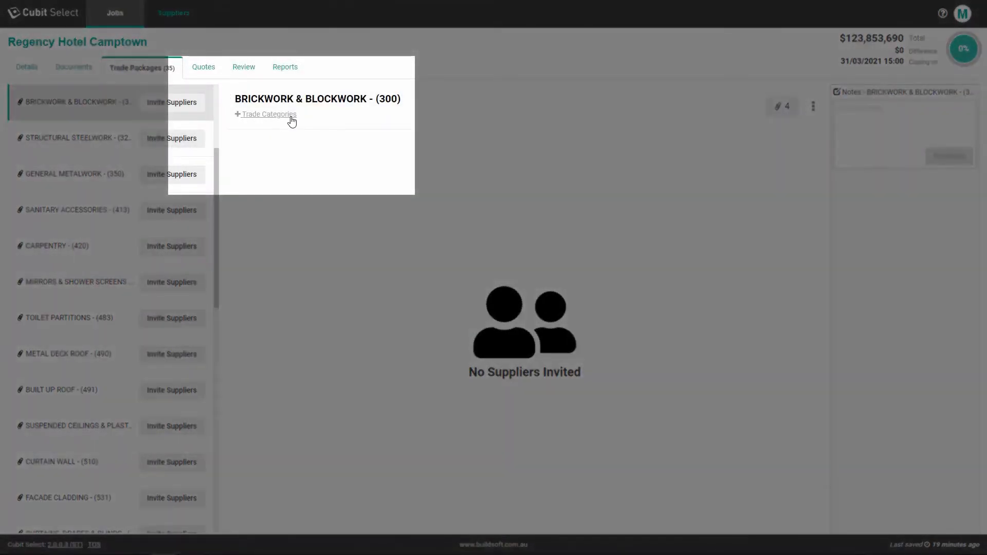
Step: Tag BRICKWORK & BLOCKWORK - (300) with the Masonry and Stonework trade categories
left_click(291, 119)
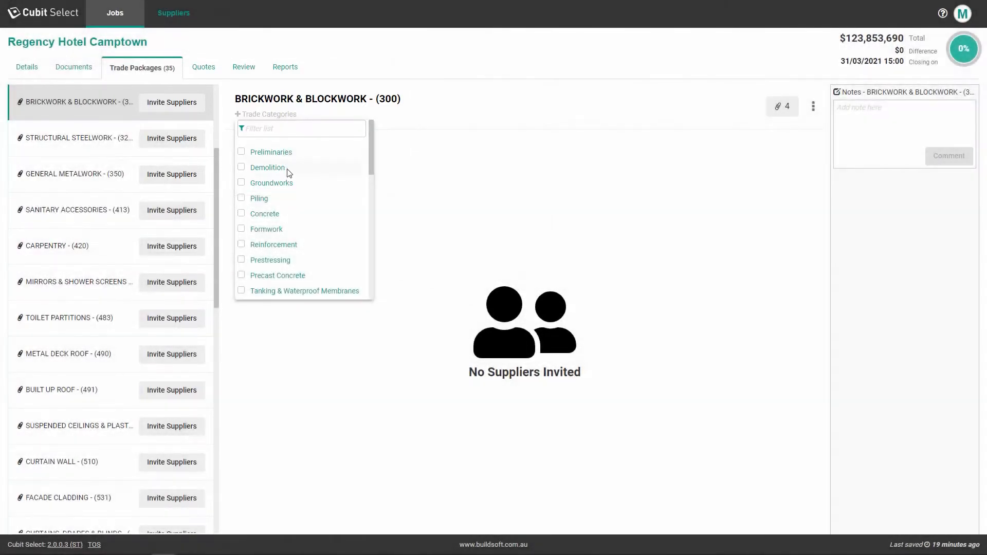
scroll(287, 173, "down", 1)
scroll(289, 177, "down", 1)
left_click(241, 204)
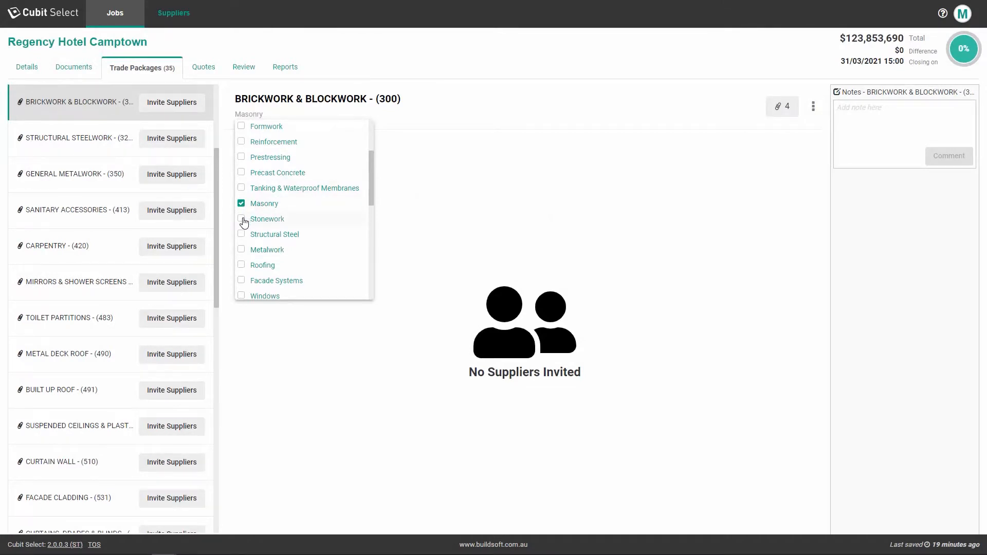
left_click(241, 219)
scroll(275, 214, "down", 4)
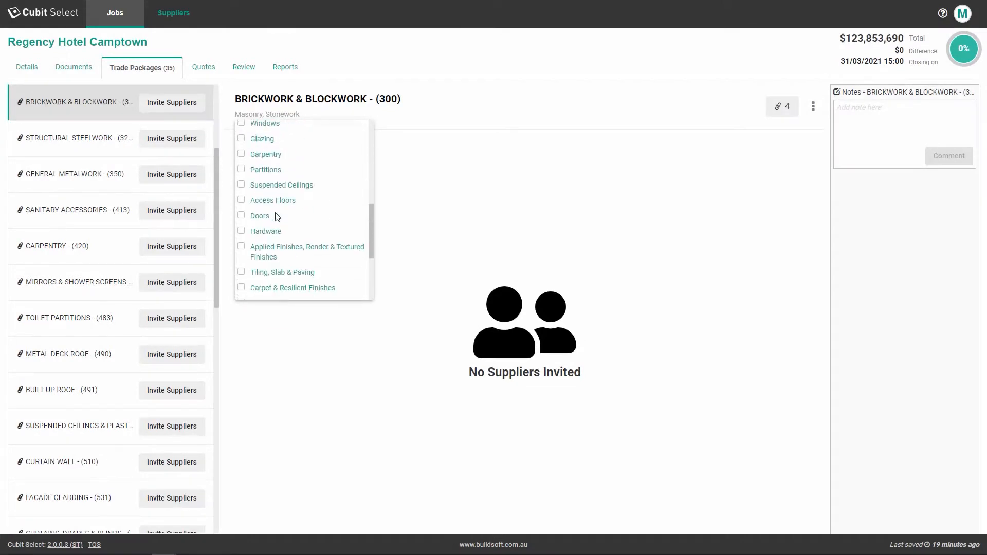
scroll(277, 214, "up", 6)
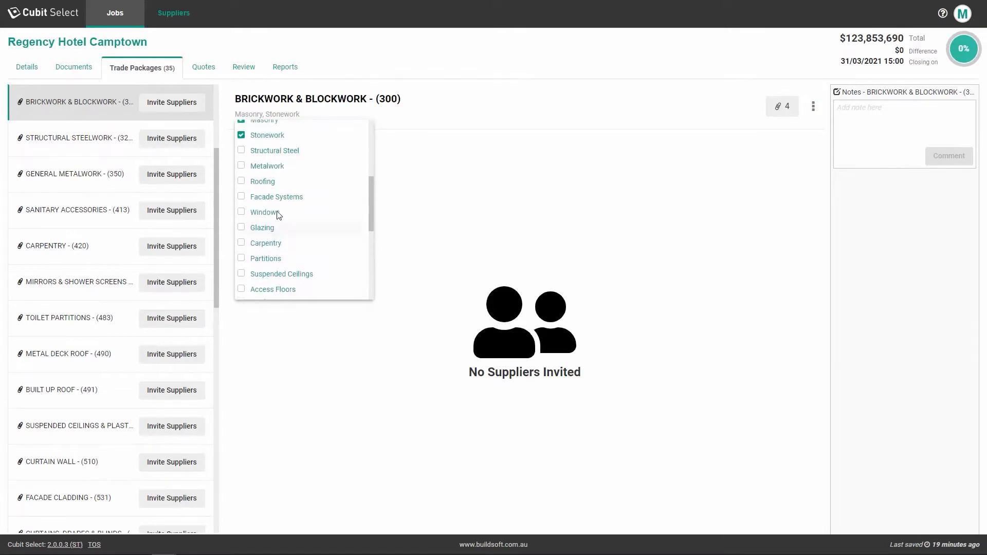
left_click(414, 186)
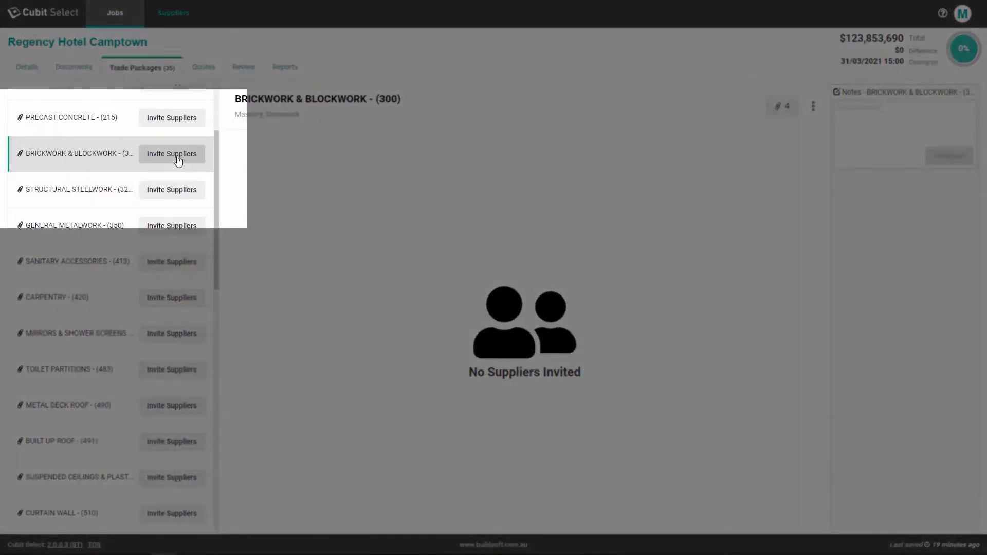
Step: Start inviting suppliers to the brickwork package and show Barry's Bricks' contact list
left_click(177, 161)
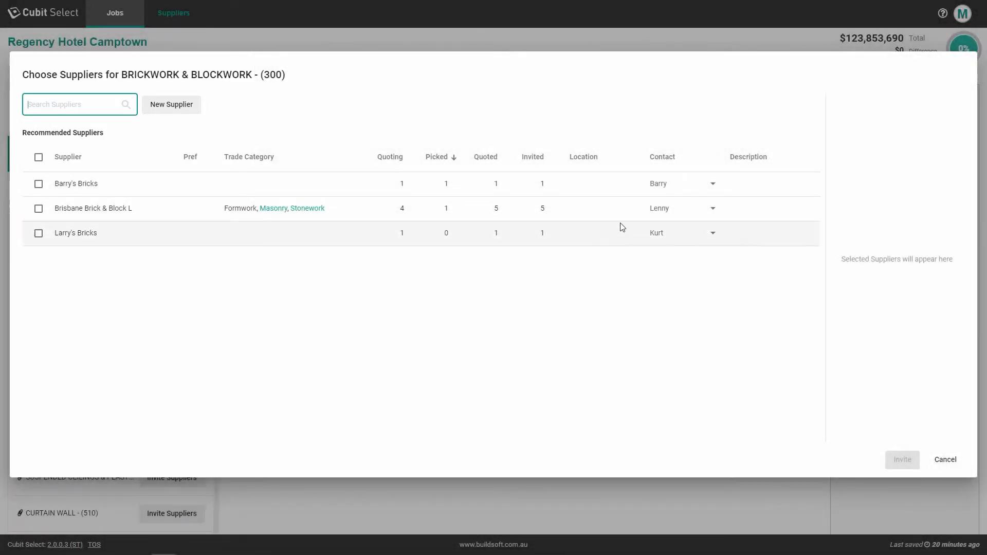
left_click(713, 186)
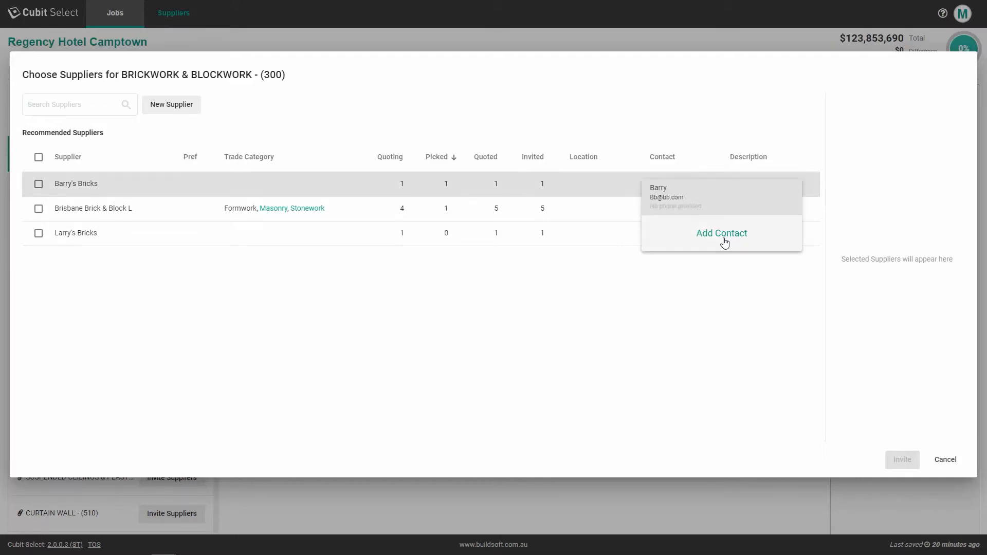
Step: Add a new Barry's Bricks contact with the contact's name and e-mail address
left_click(724, 239)
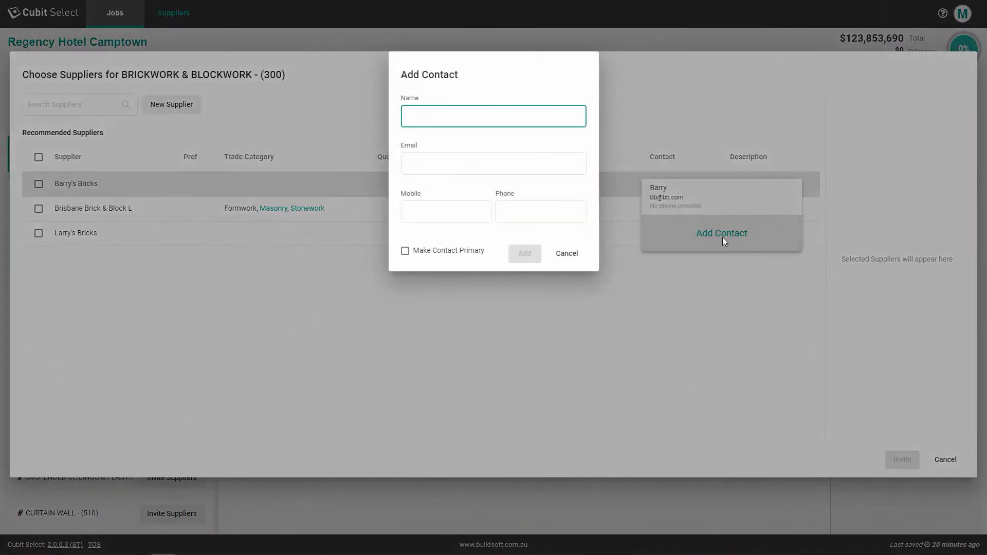
type("Harry")
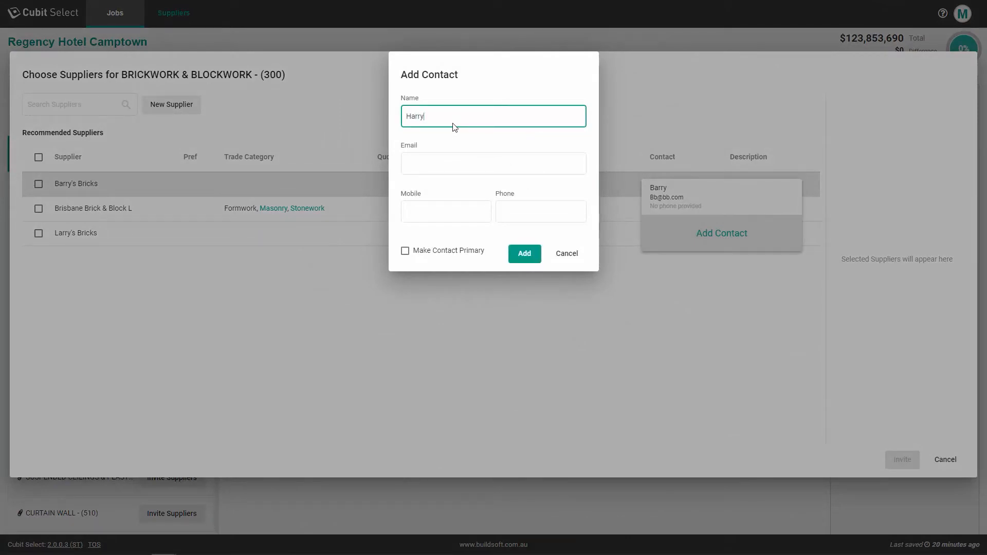
left_click(433, 163)
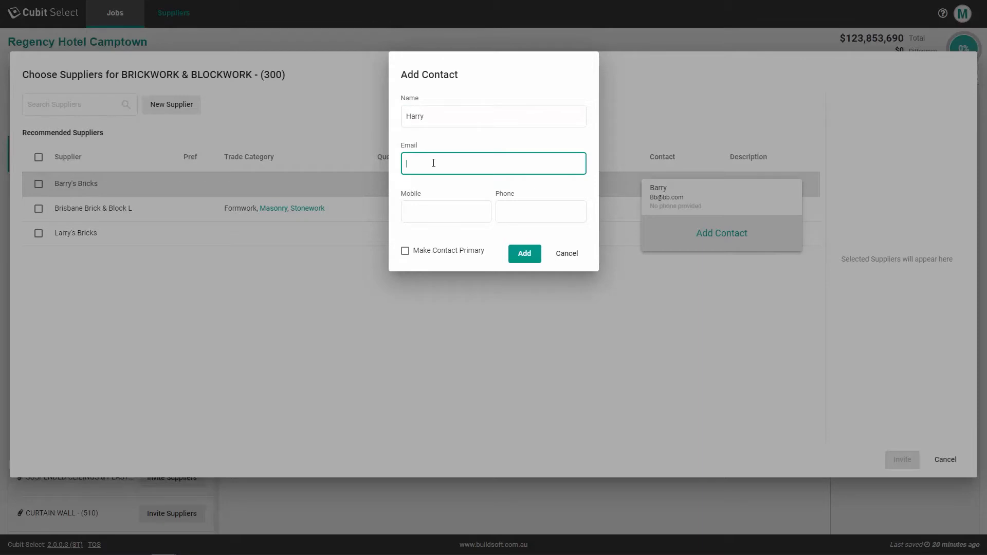
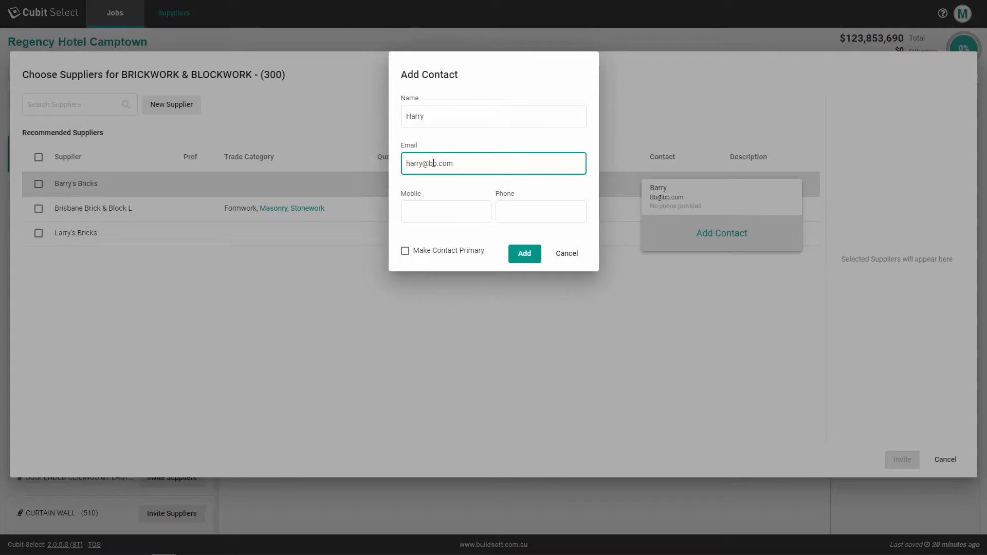
left_click(525, 254)
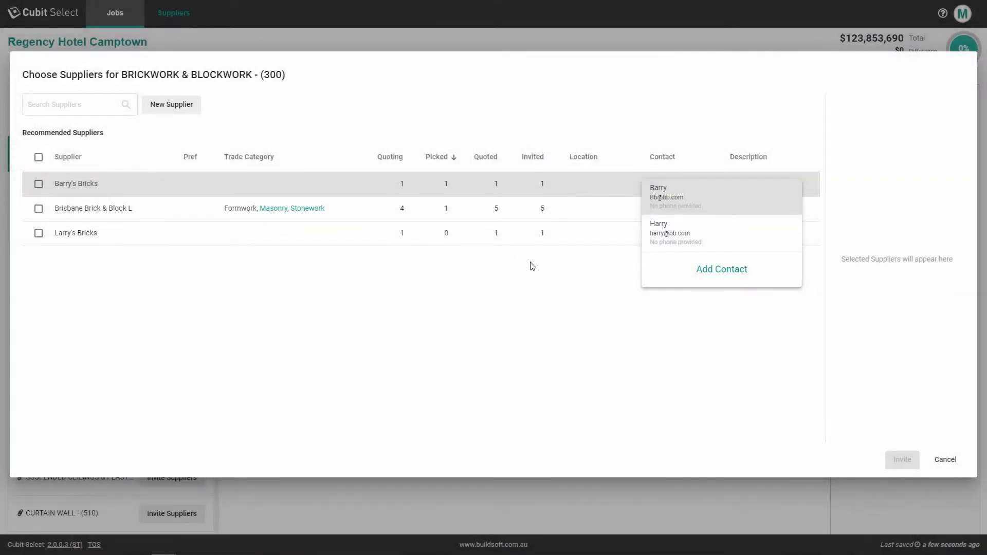
Step: Select Larry's Bricks, Brisbane Brick & Block and Barry's Bricks for the invitation
left_click(560, 280)
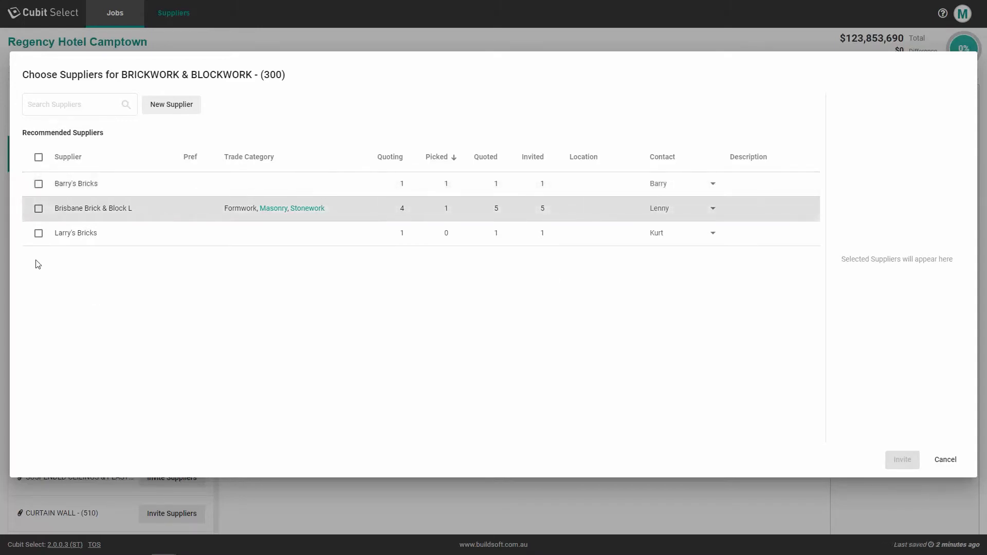
left_click(38, 233)
left_click(39, 208)
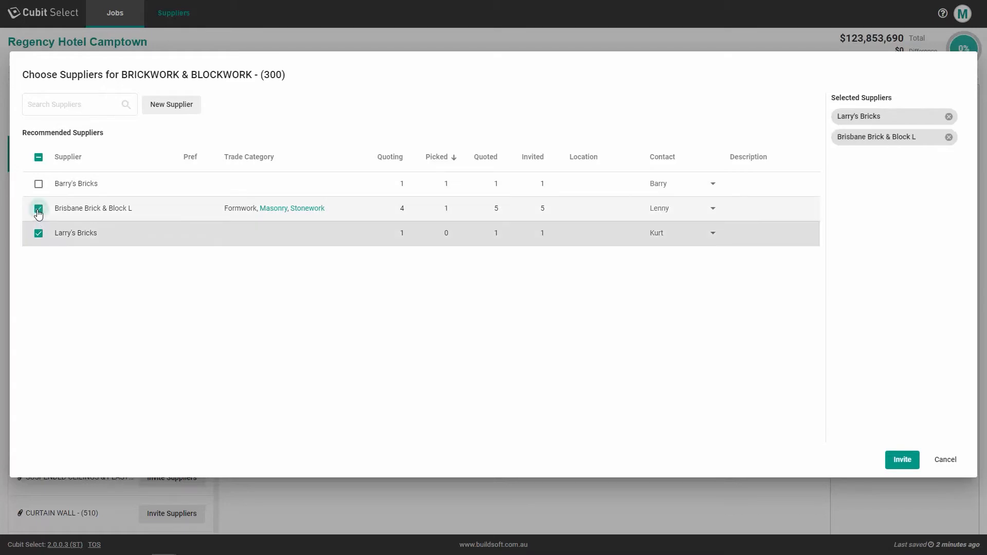
left_click(38, 184)
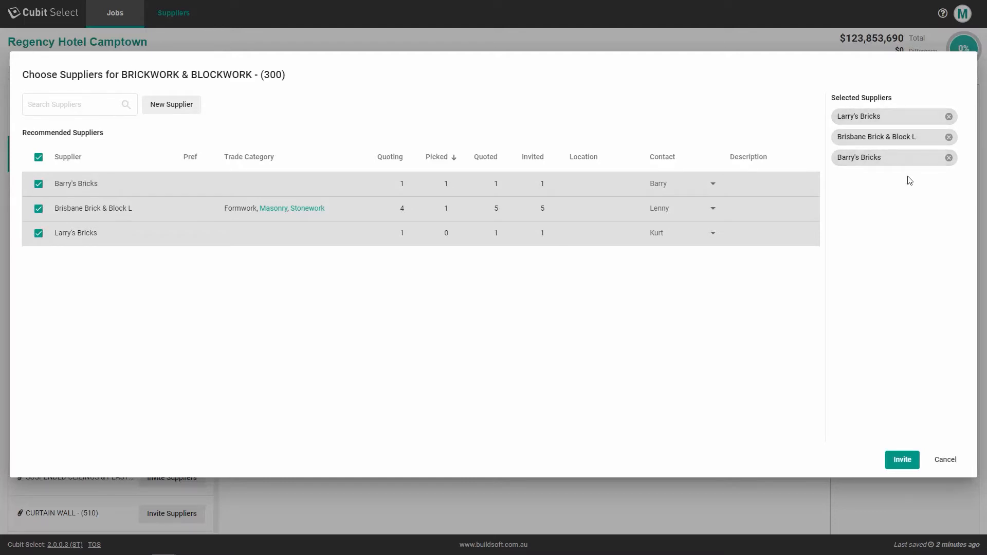
Step: Invite the three suppliers with a two-paragraph bid-request note, then send yourself a test e-mail
left_click(902, 461)
left_click(482, 252)
type("You have been invited to contribute a bid to this project.")
key("Return")
key("Return")
type("P")
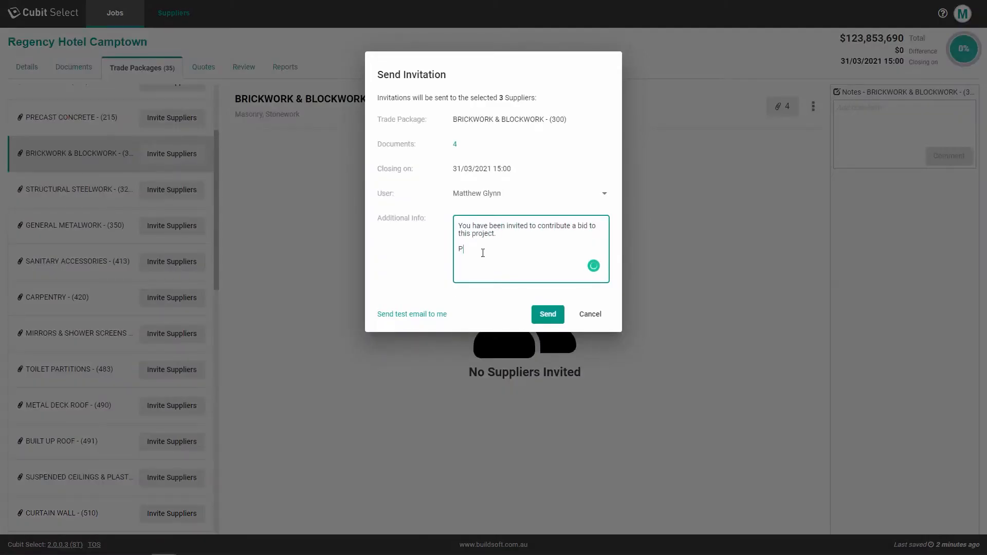
type("lease let Matthew know if we can expect a bid by the closing date.")
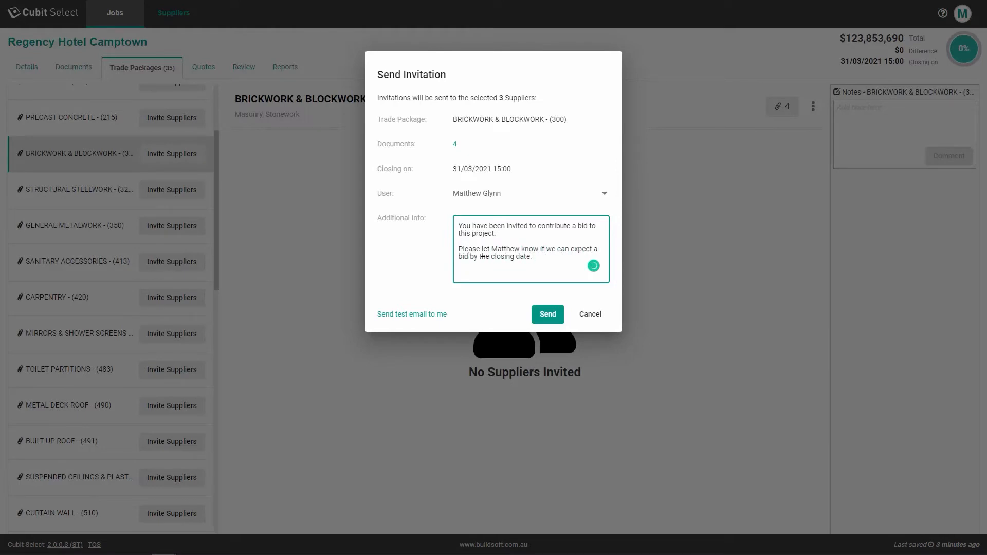
left_click(607, 196)
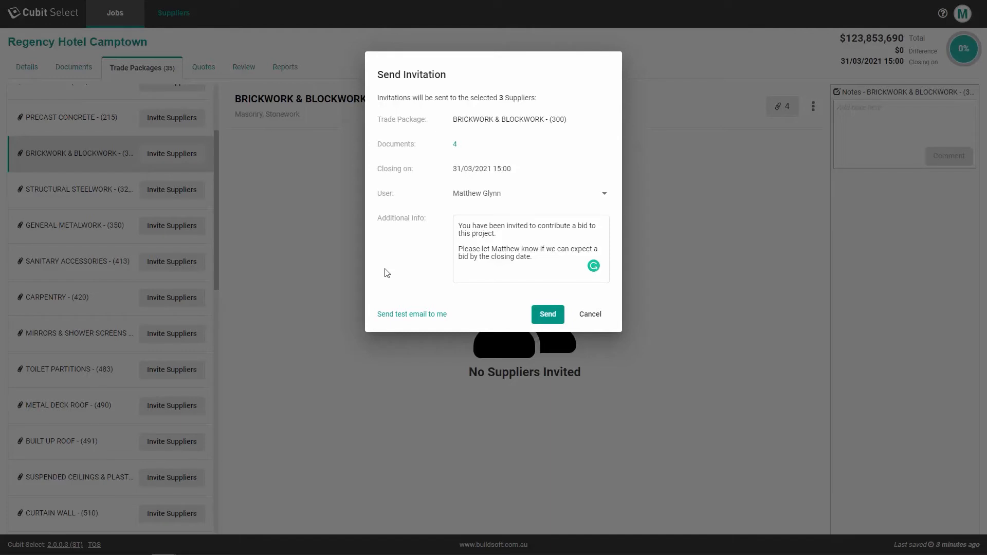
left_click(417, 316)
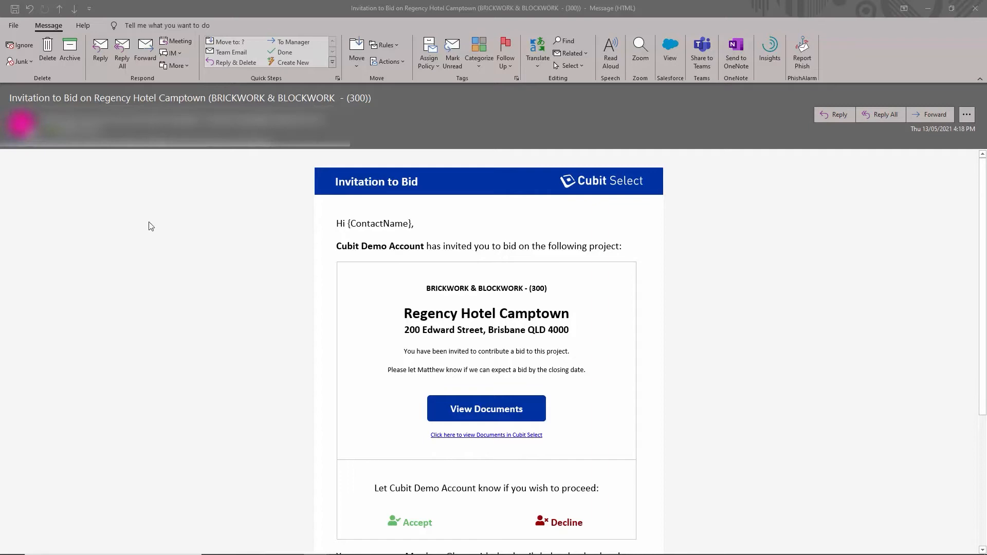
Step: Scroll through the Regency Hotel Camptown Invitation to Bid e-mail
scroll(179, 218, "down", 3)
scroll(179, 219, "down", 3)
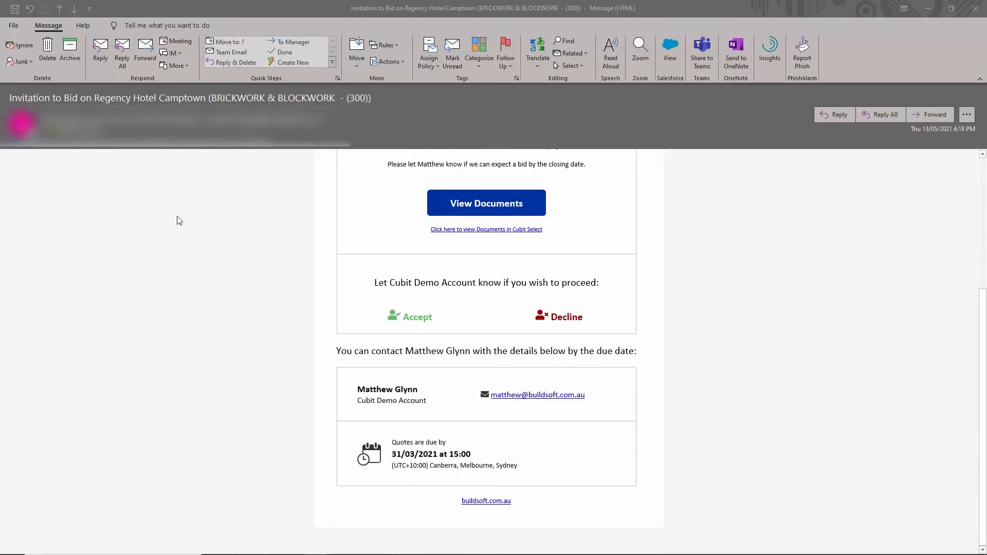
scroll(217, 303, "up", 1)
scroll(217, 303, "up", 6)
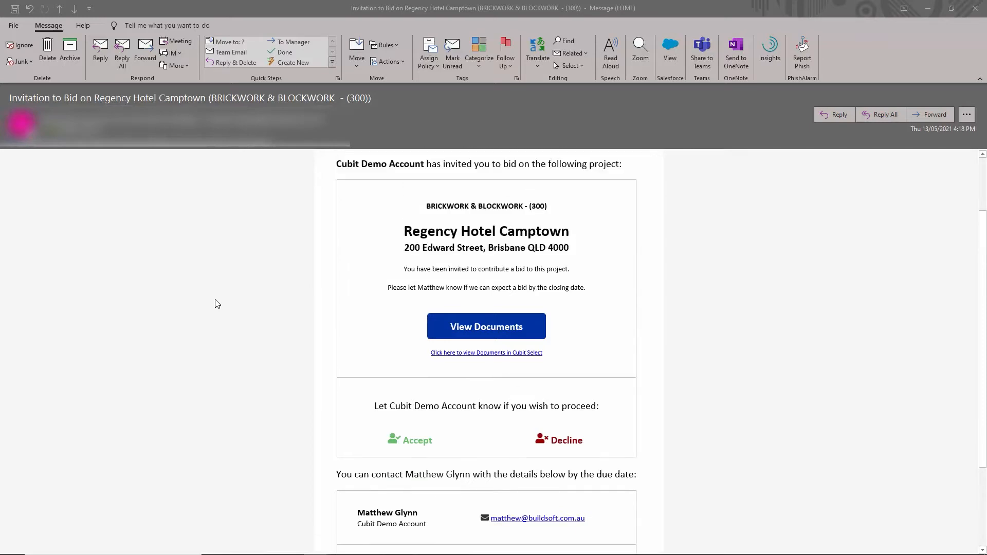
scroll(218, 303, "up", 1)
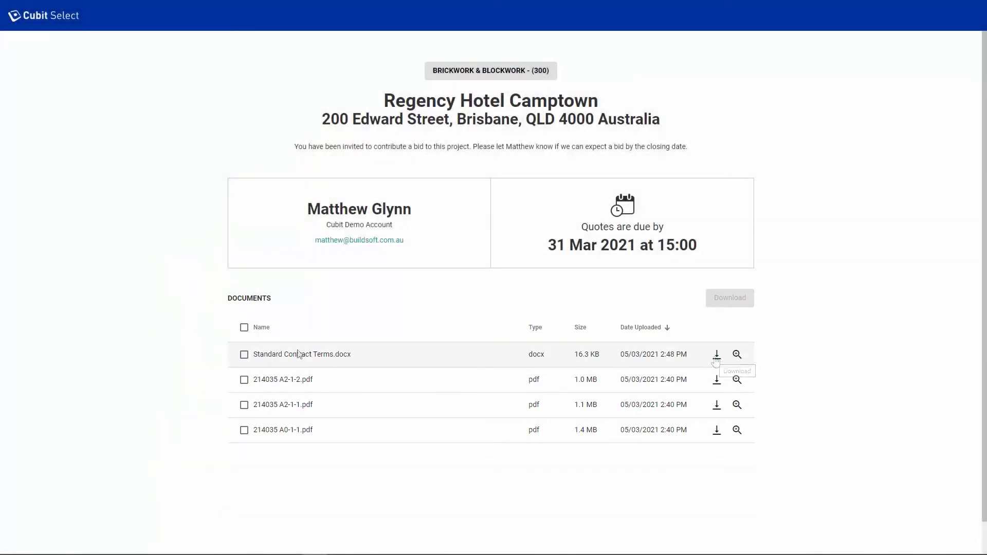
Step: Tick all four project documents for download and preview Standard Contract Terms.docx
left_click(244, 354)
left_click(244, 379)
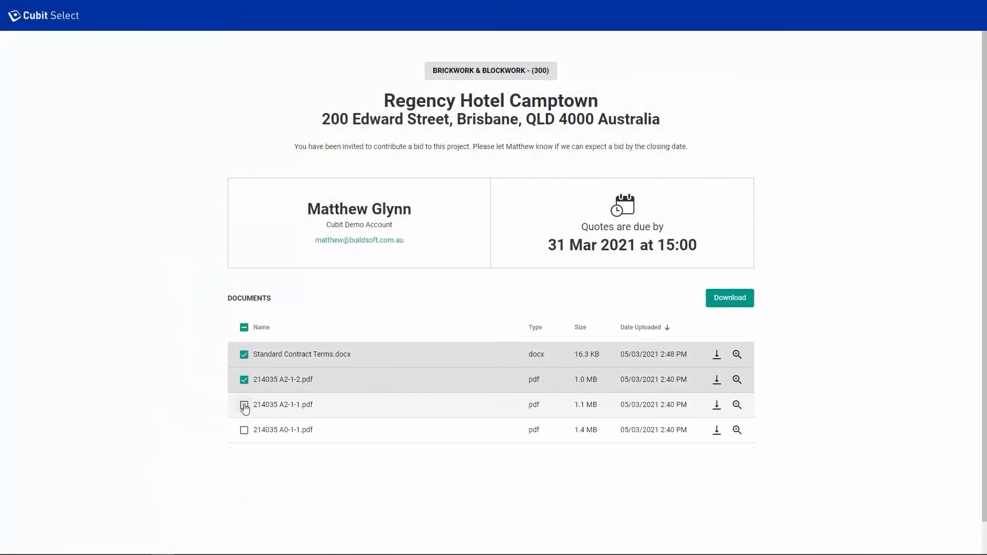
left_click(244, 405)
left_click(244, 430)
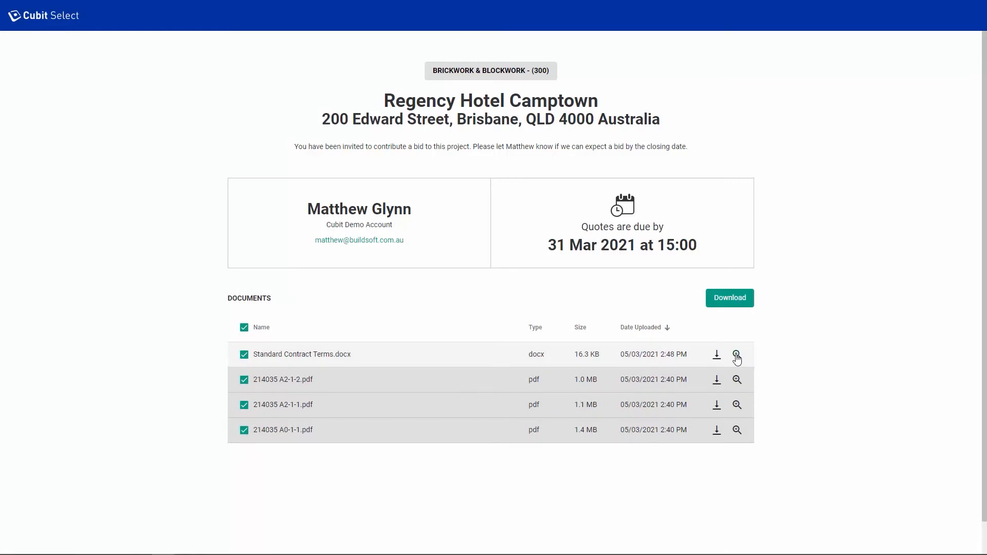
left_click(736, 355)
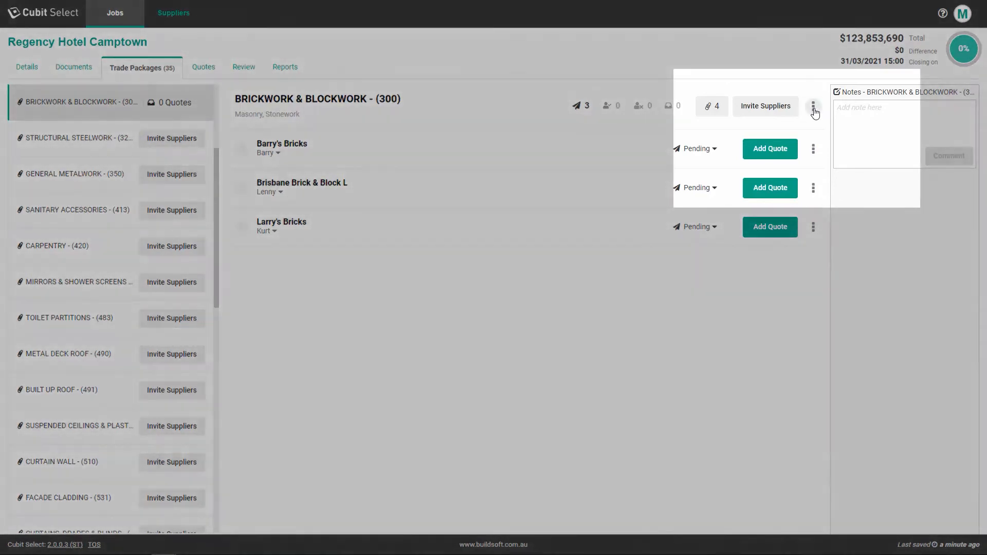
left_click(813, 107)
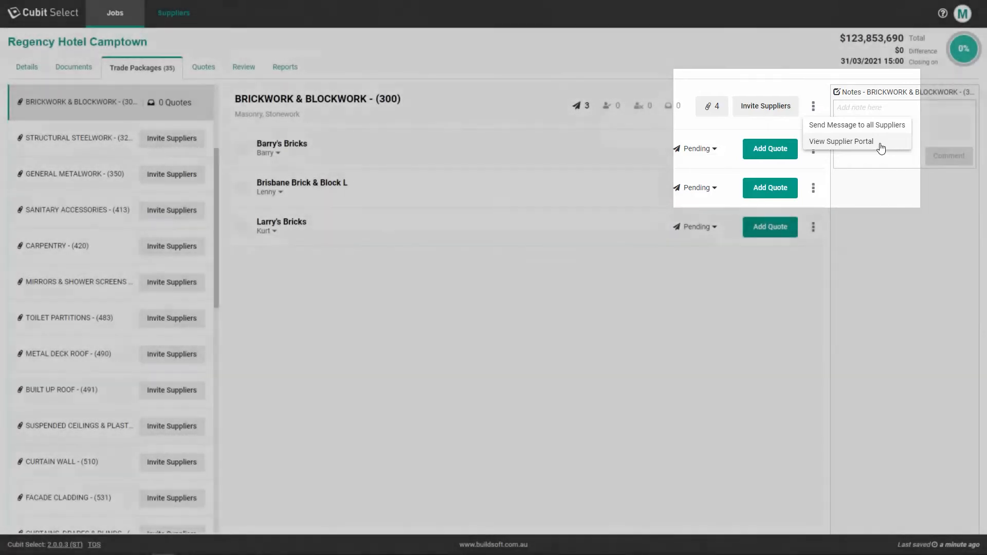
left_click(881, 148)
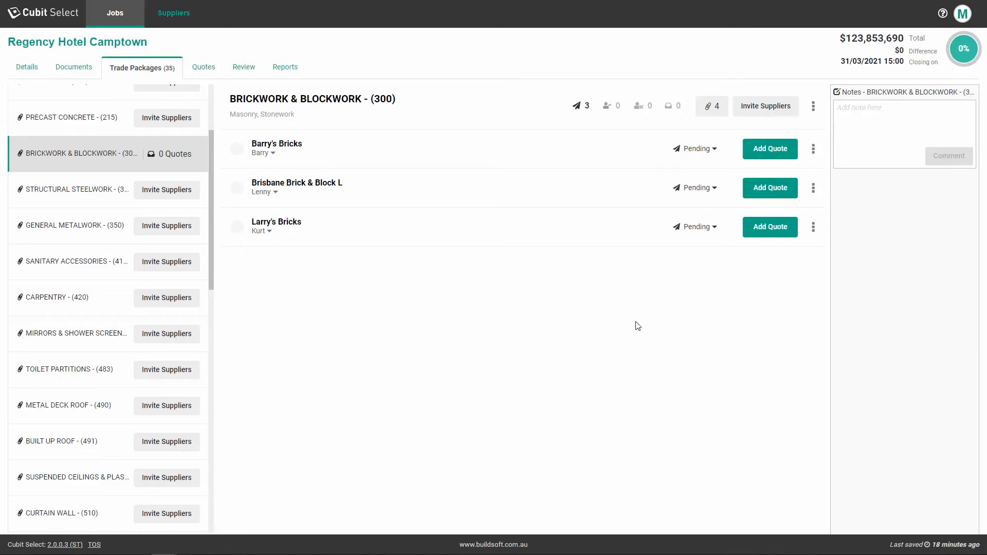
Step: Mark Barry's Bricks as Accepted Invitation and record a $40,000 quote from Brisbane Brick & Block L
left_click(711, 151)
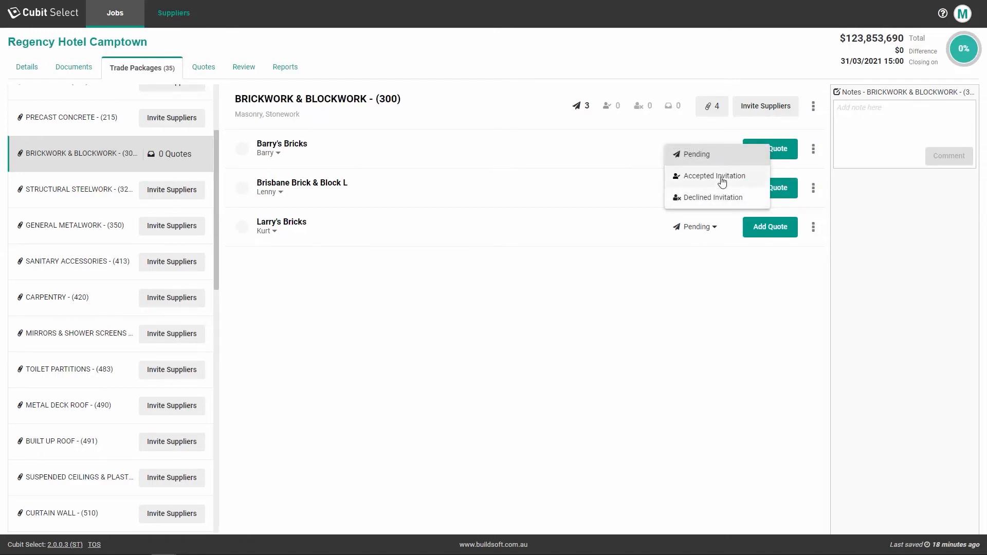
left_click(721, 180)
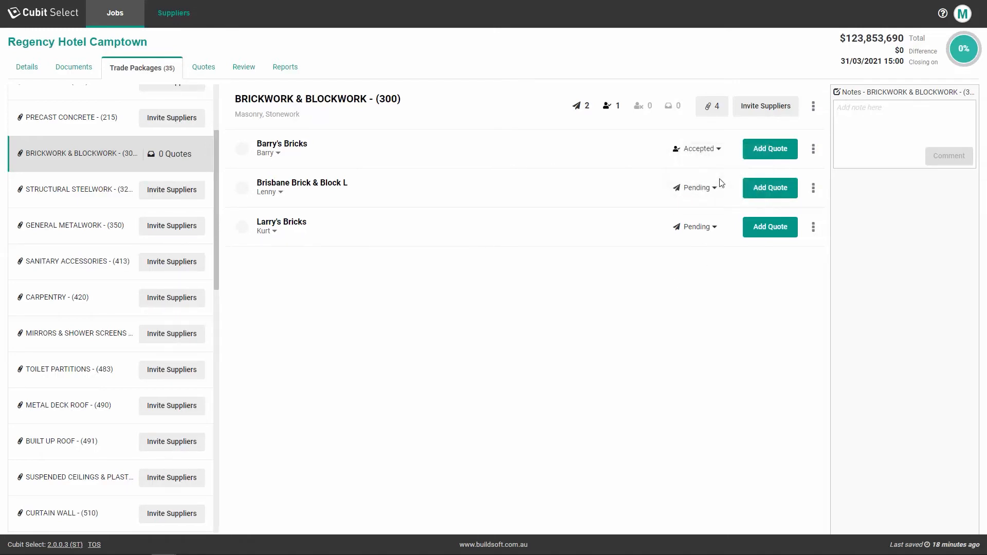
left_click(762, 192)
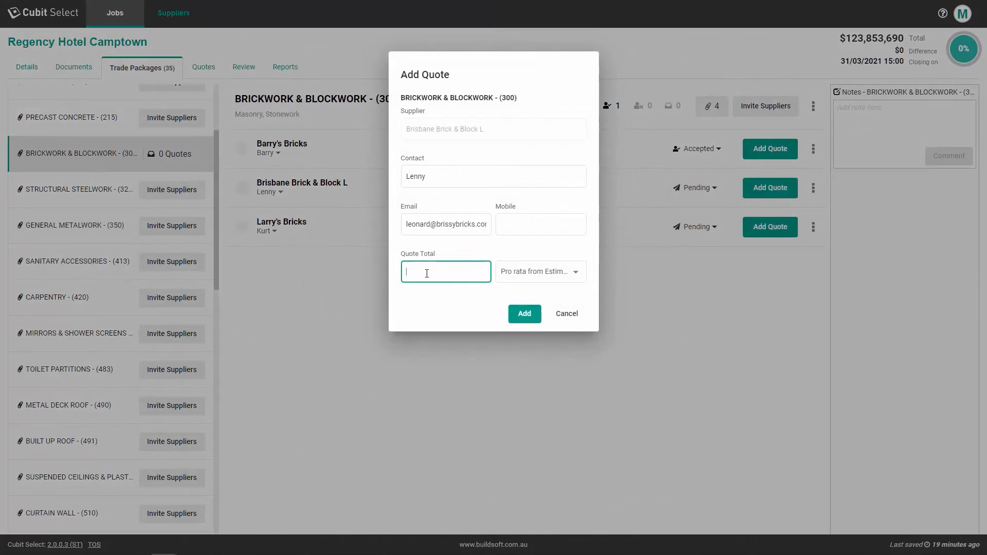
type("40k")
left_click(513, 314)
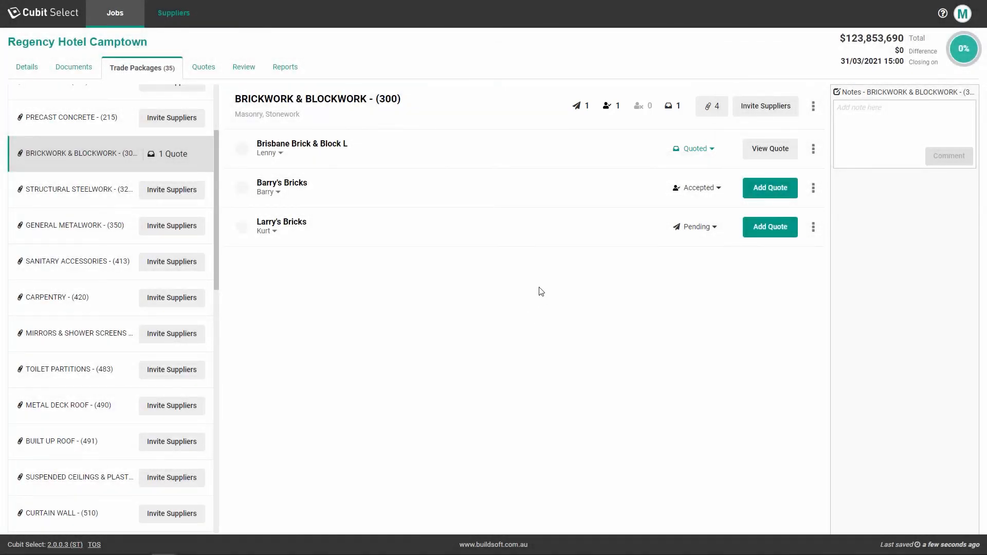
Step: Change the quoted supplier's status from Quoted to Completed
left_click(711, 153)
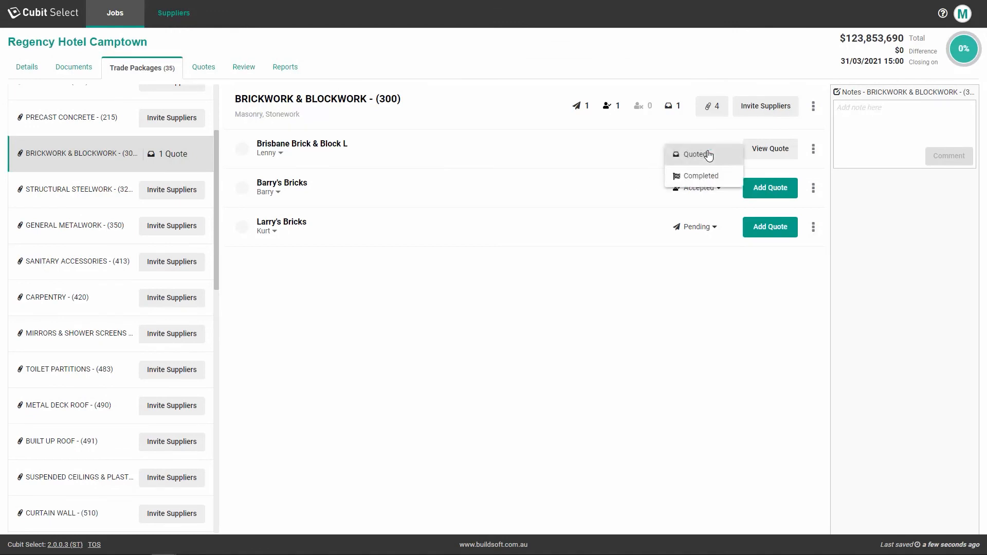
left_click(714, 172)
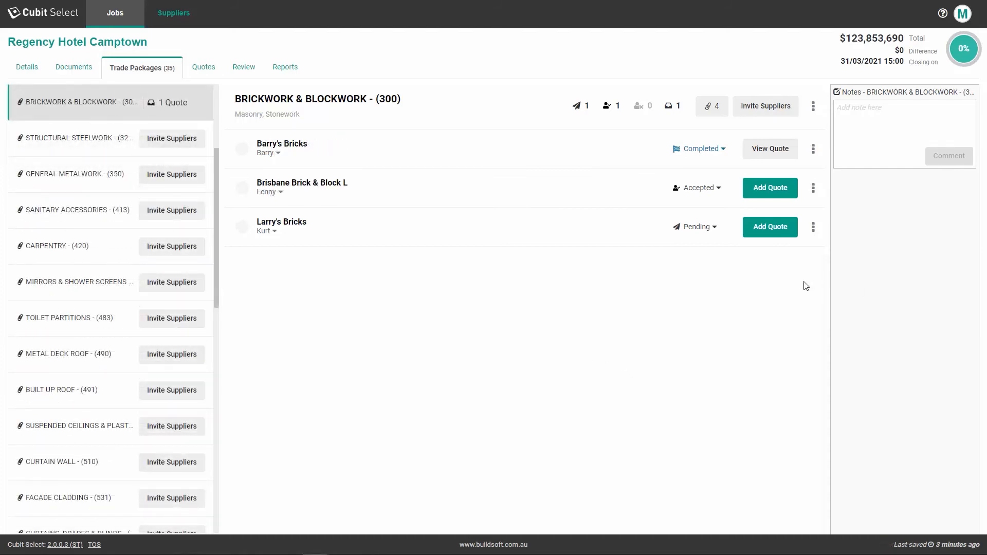
left_click(813, 106)
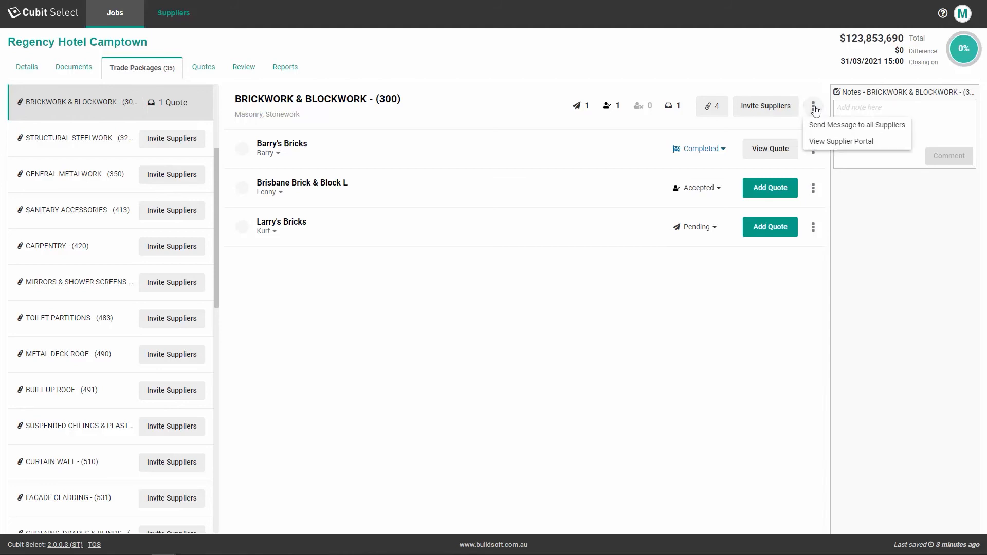
left_click(897, 126)
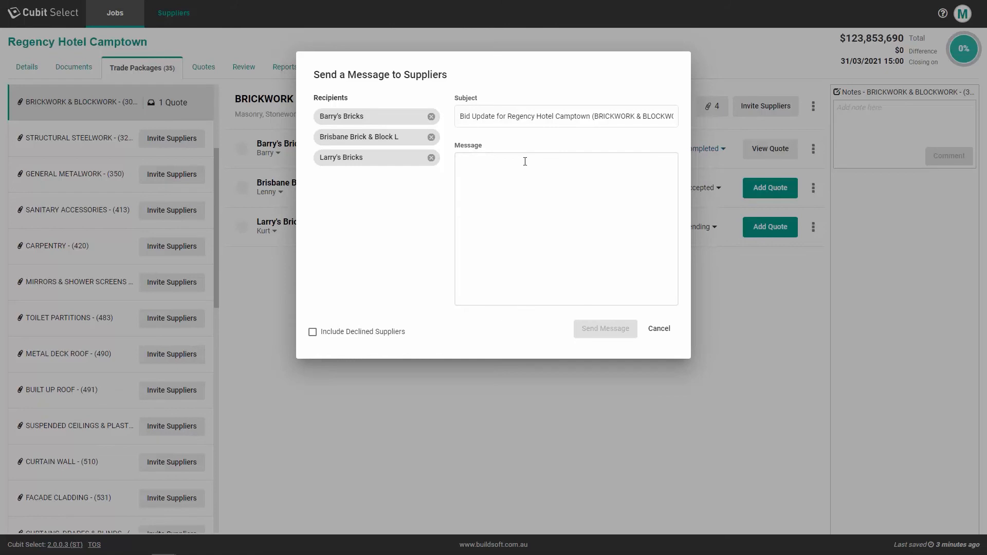
left_click(431, 158)
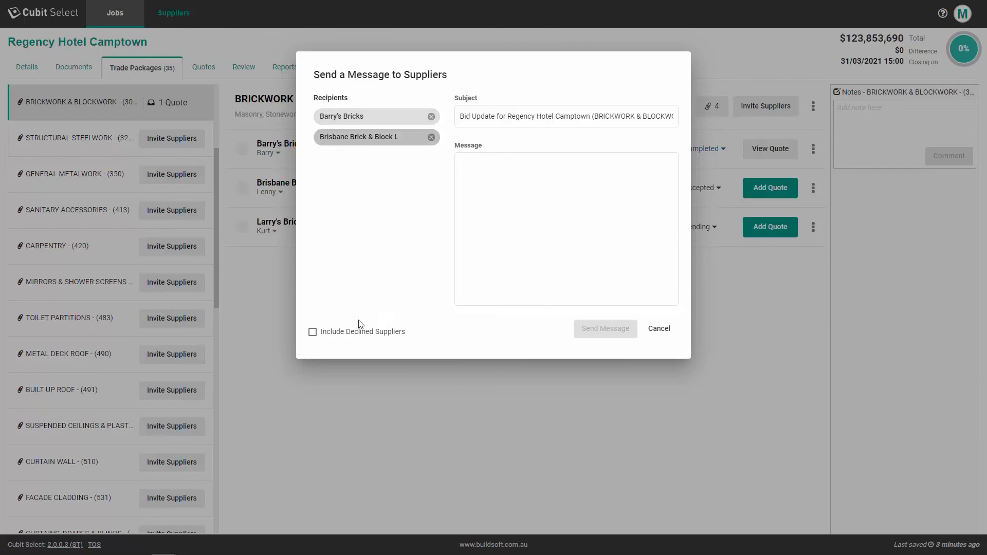
left_click(312, 332)
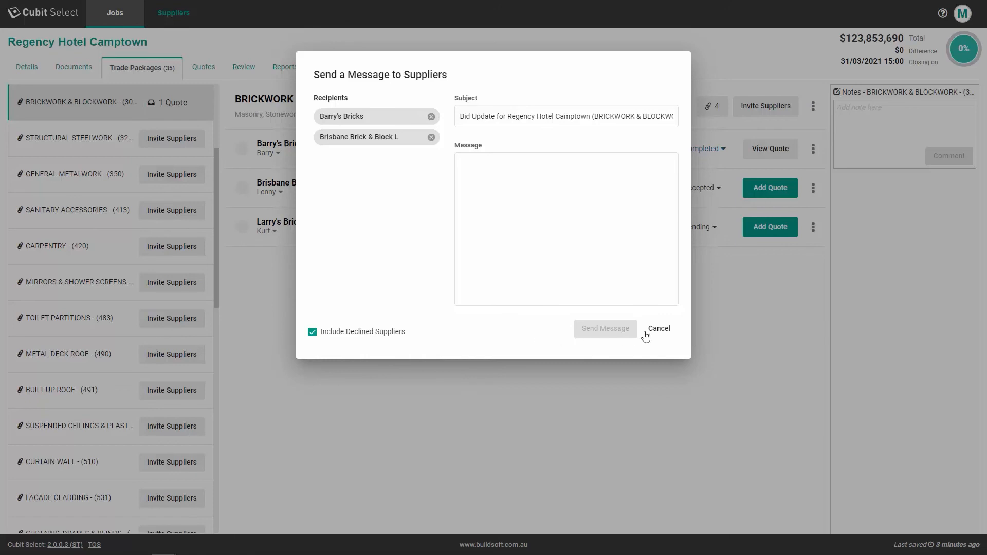
left_click(657, 333)
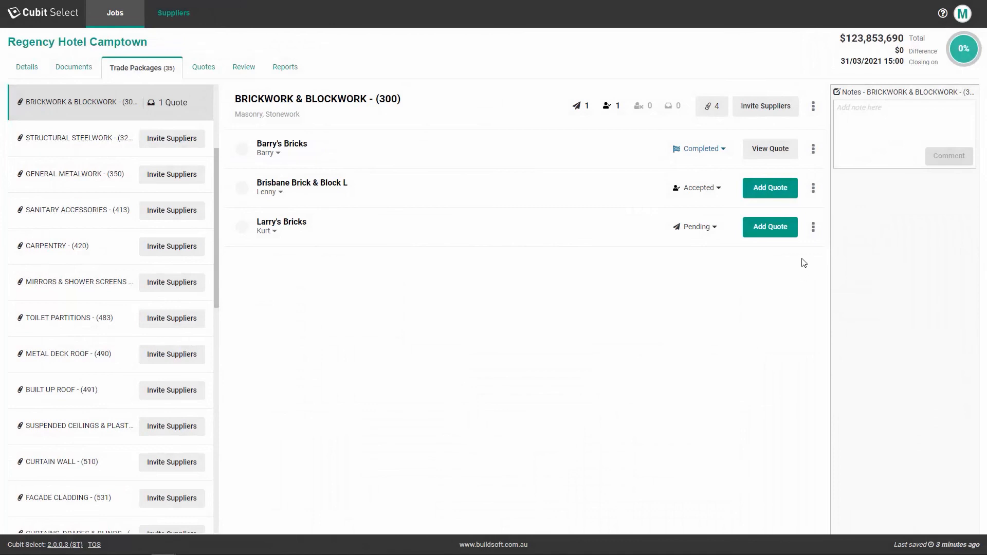
left_click(812, 149)
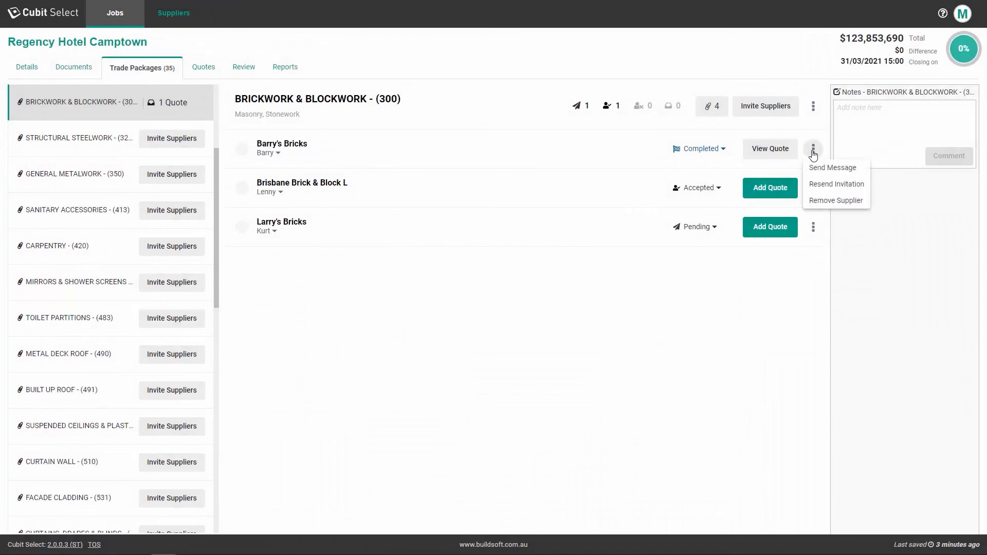
left_click(858, 169)
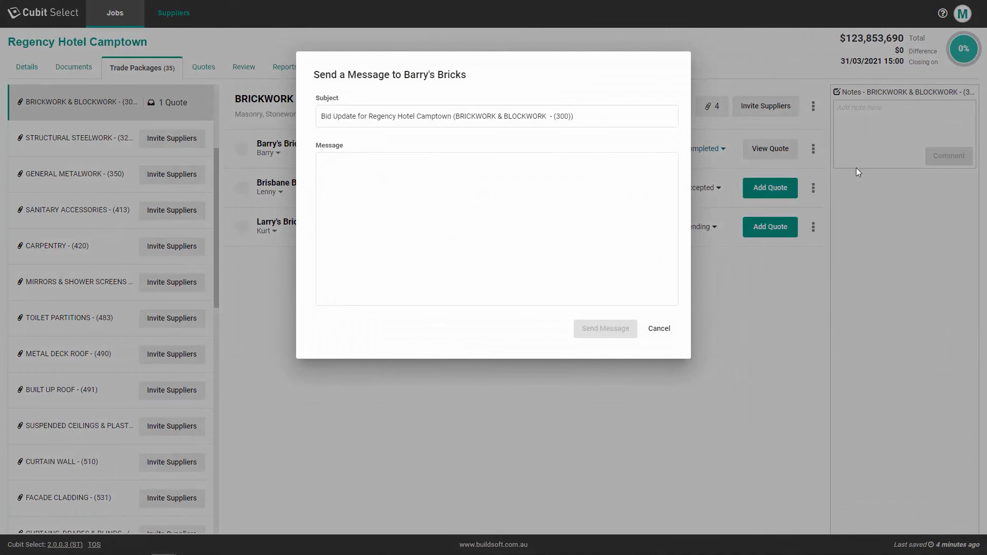
left_click(666, 329)
left_click(812, 226)
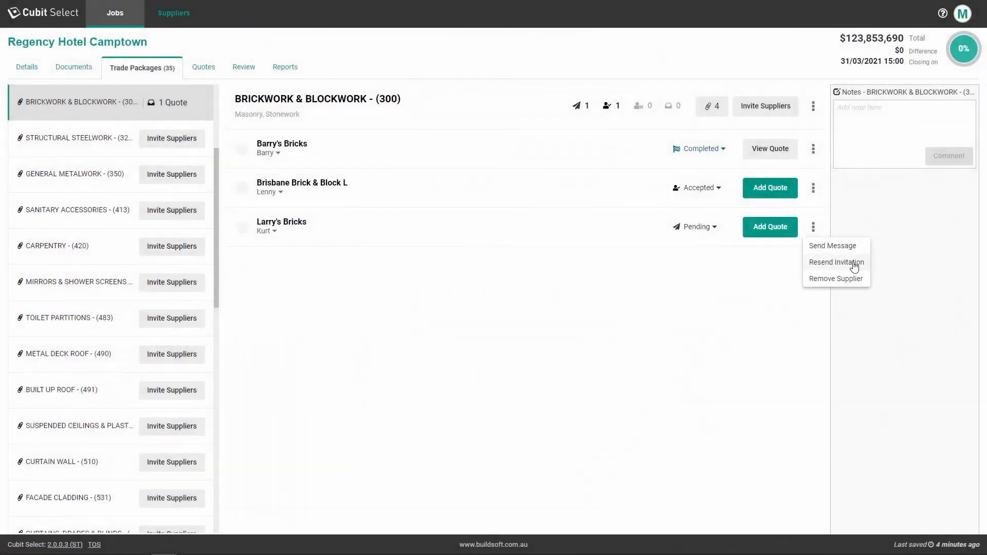
left_click(855, 264)
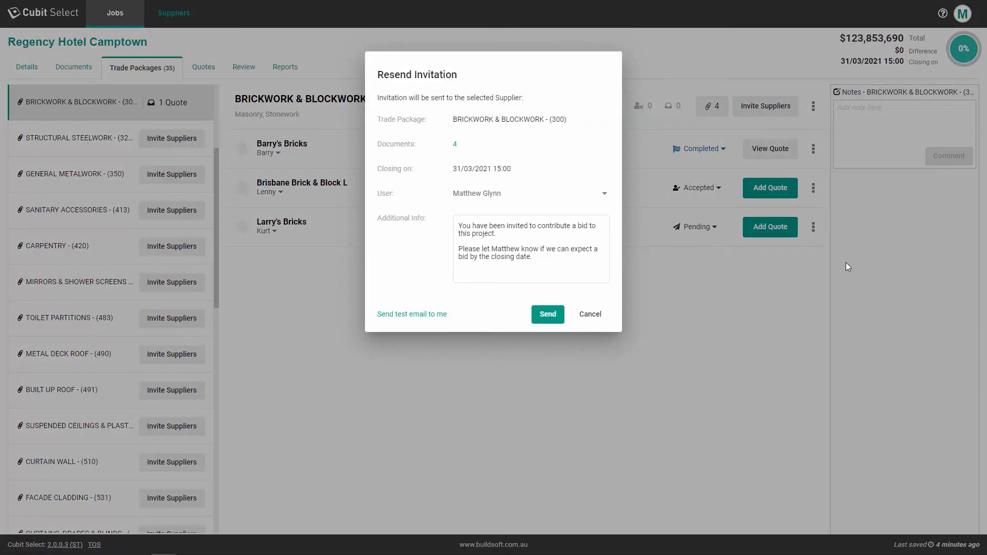
left_click(590, 314)
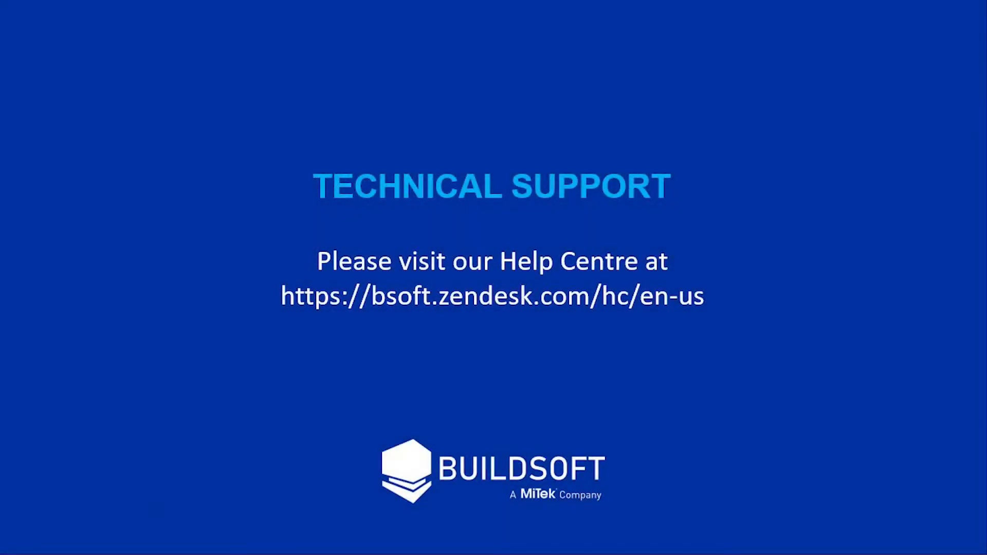